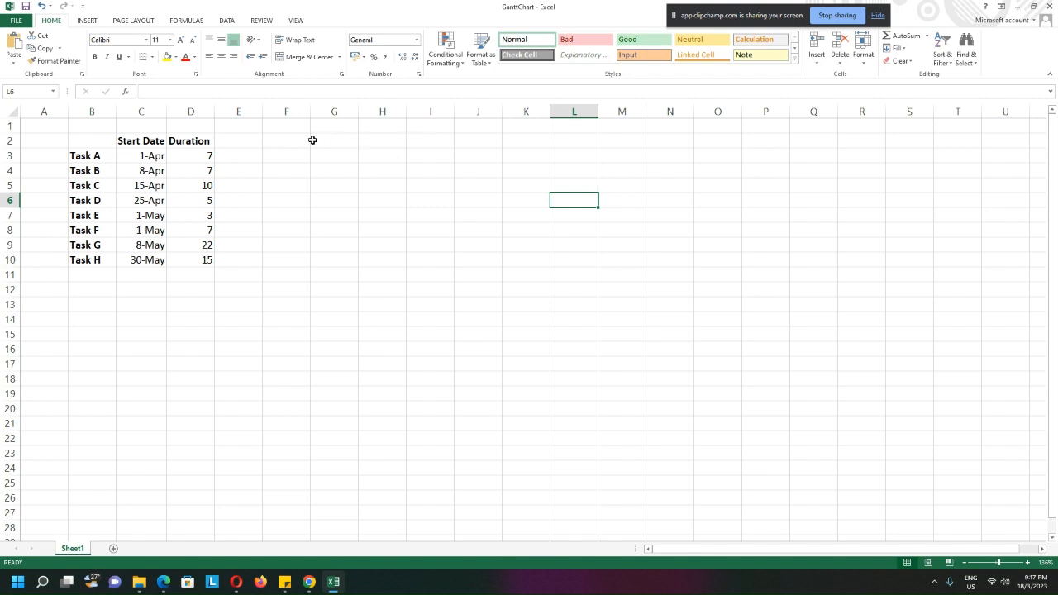
left_click_drag(331, 140, 432, 141)
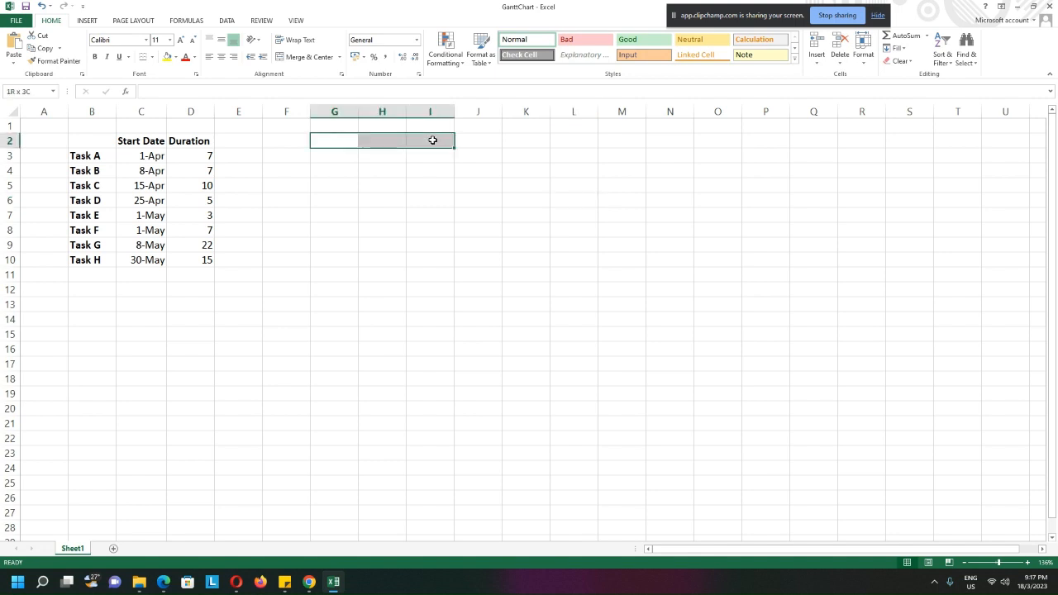
left_click(168, 58)
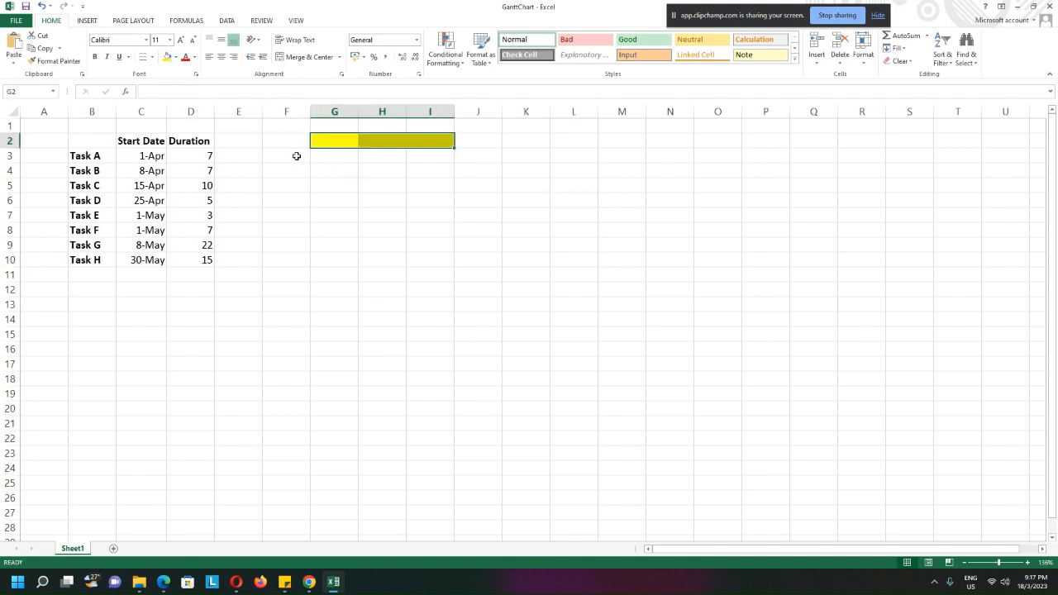
left_click_drag(296, 156, 354, 154)
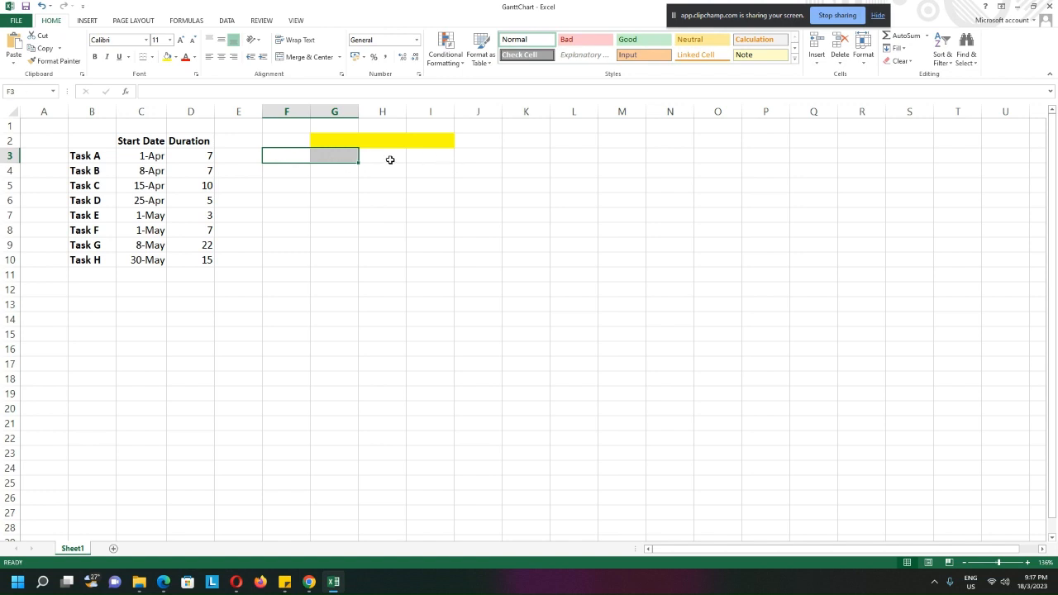
left_click(331, 143)
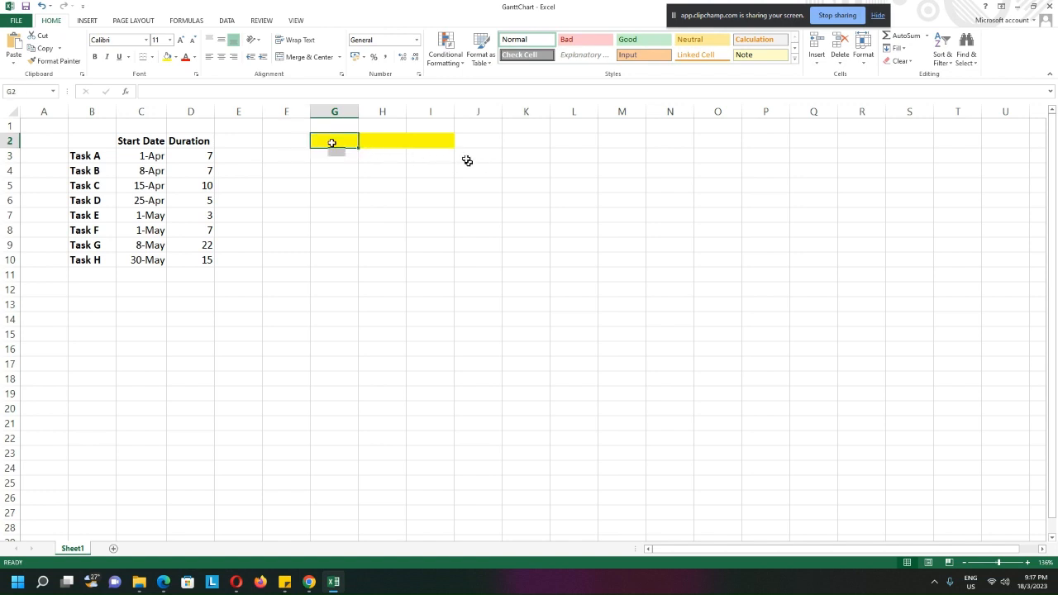
key("ctrl+z")
left_click(419, 244)
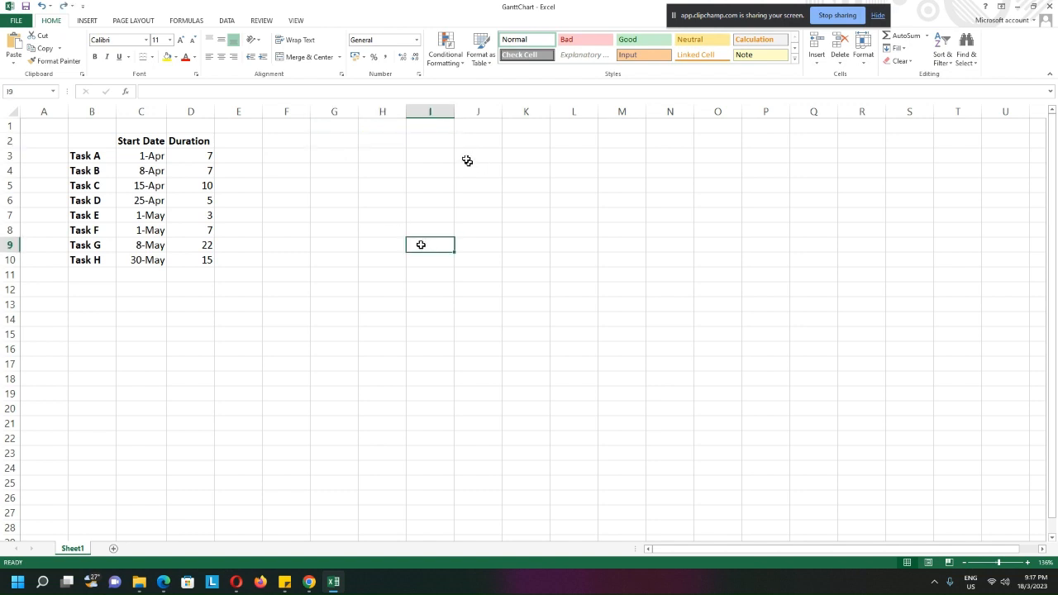
left_click(335, 224)
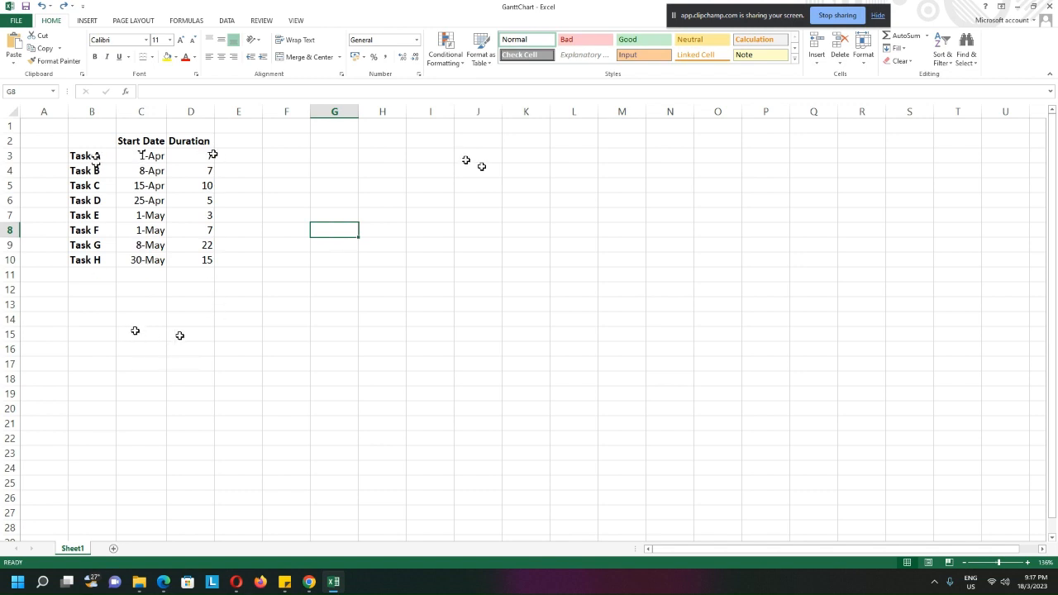
left_click(258, 180)
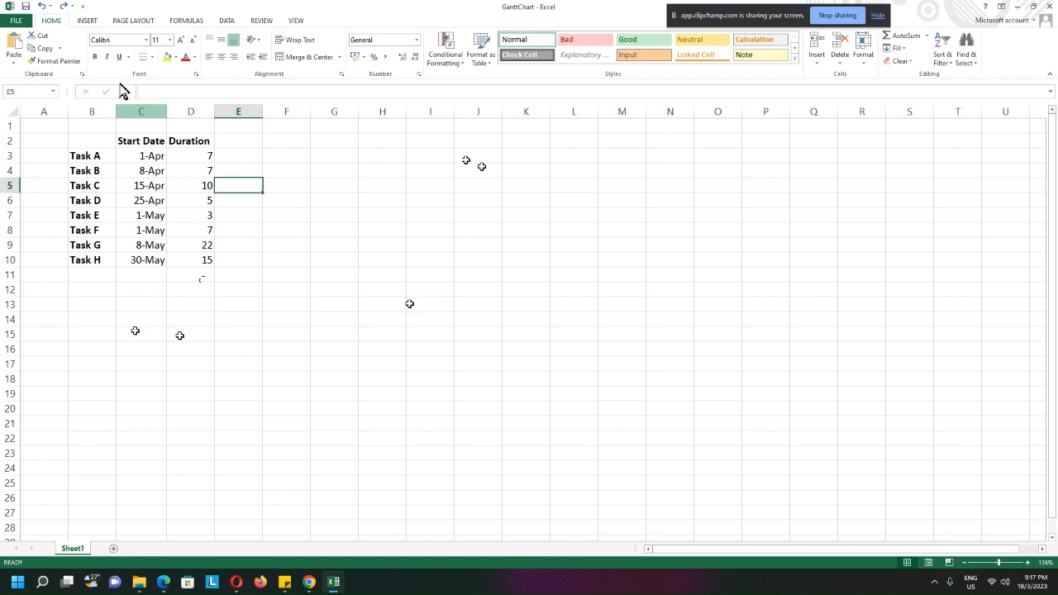
Insert a 2-D stacked bar chart from B2:D10 and enlarge it to about 16.3 by 10.8 cm, beside the task table
left_click_drag(91, 142, 192, 259)
left_click(86, 21)
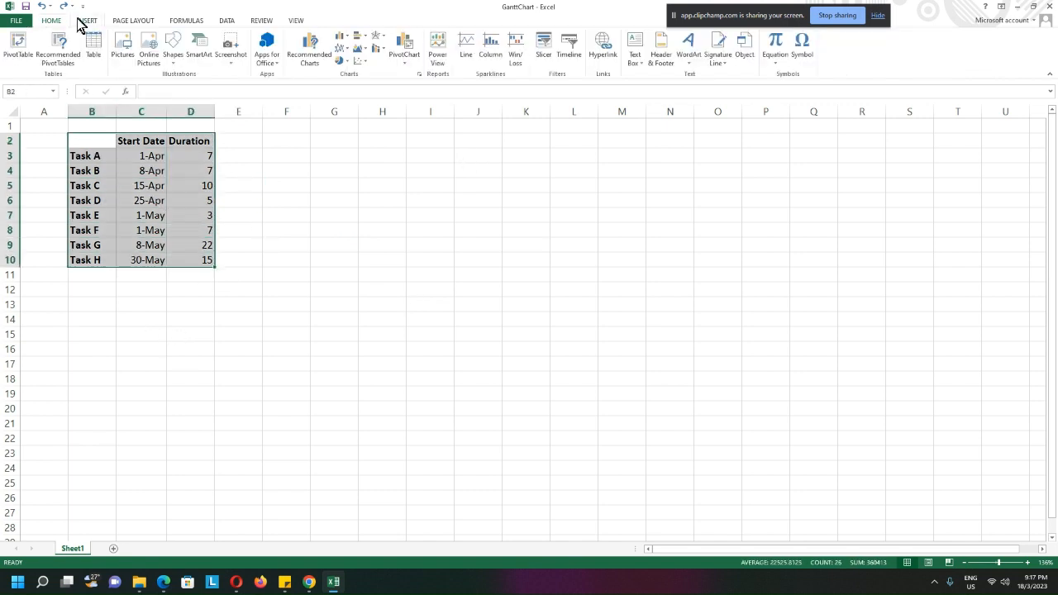
left_click(367, 43)
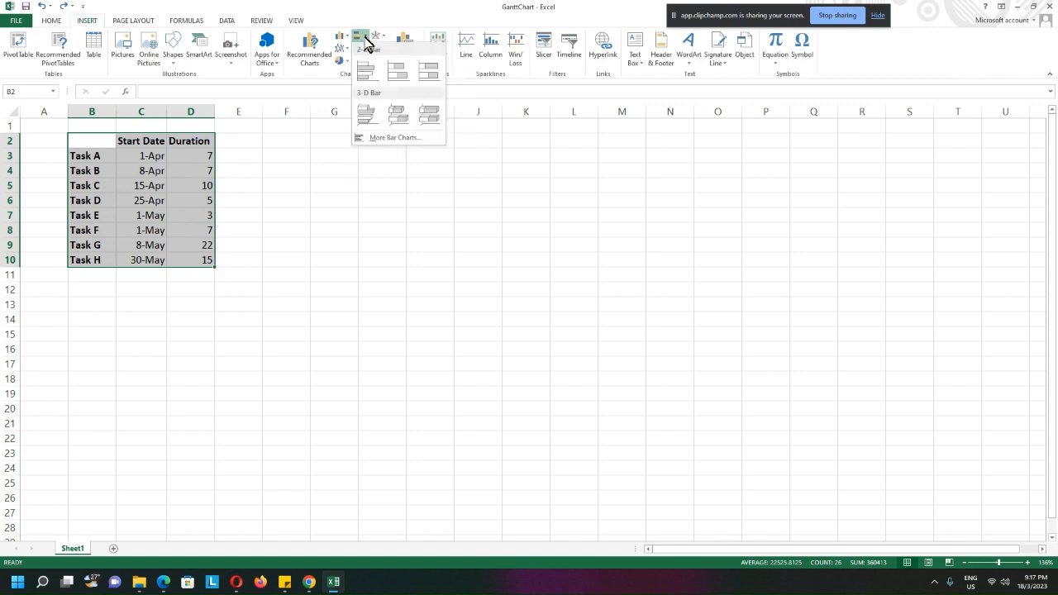
left_click(397, 71)
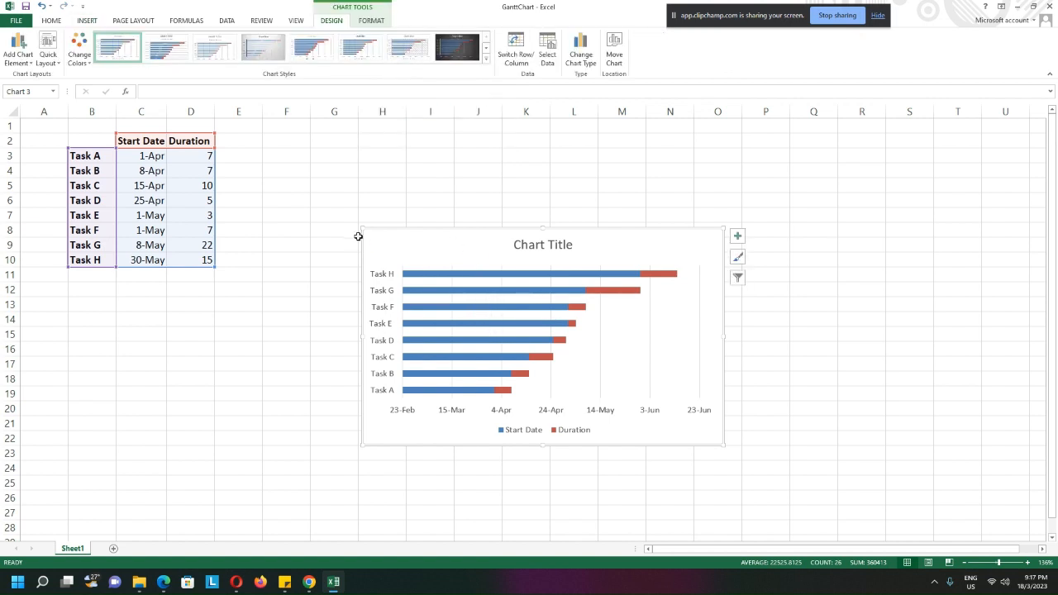
left_click_drag(362, 230, 257, 139)
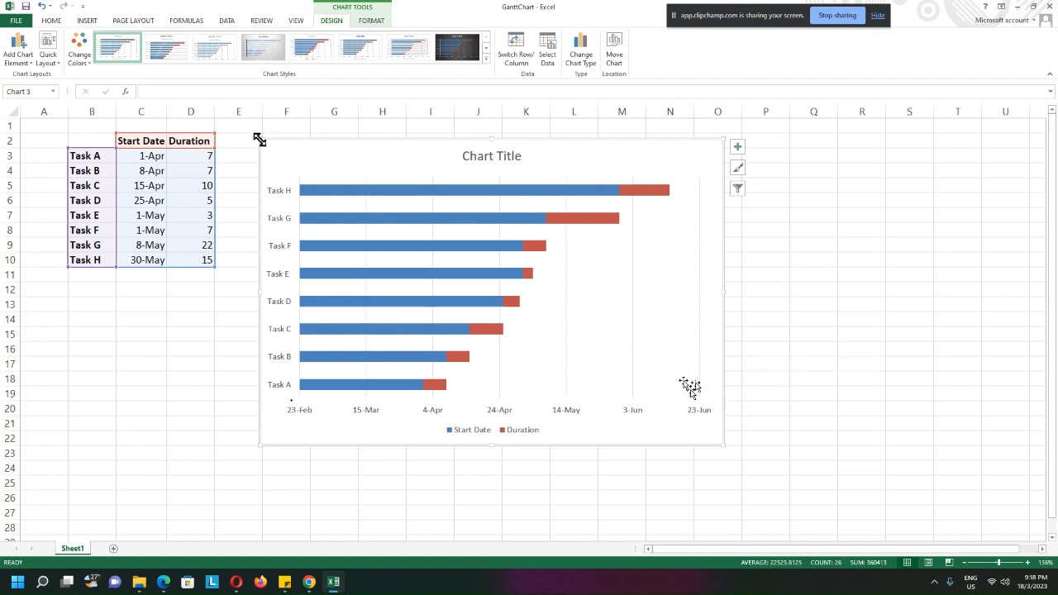
Reverse the category order of the chart's vertical task axis so Task A comes first
left_click(281, 391)
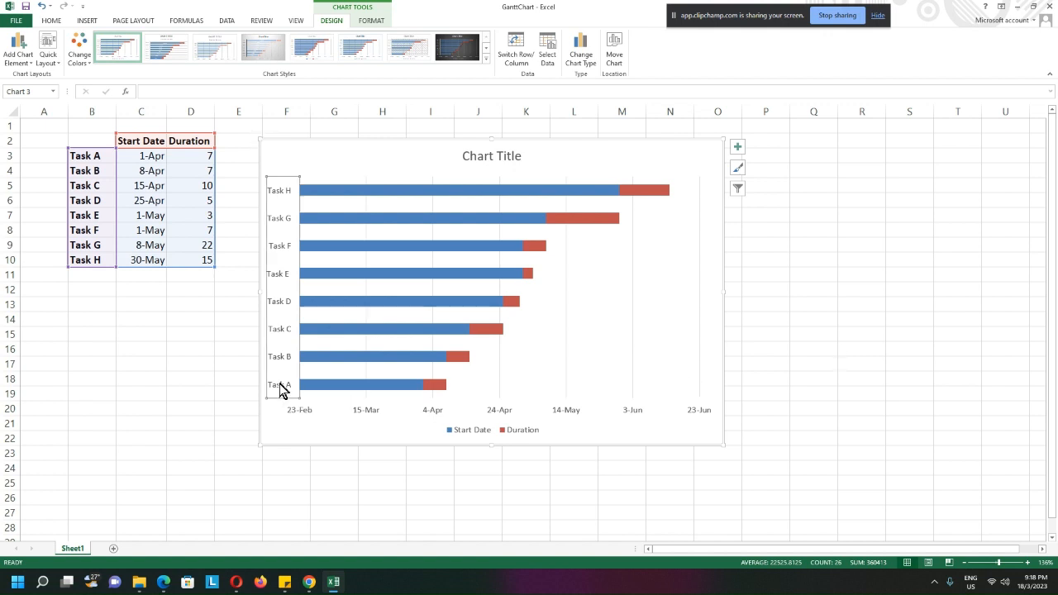
double_click(281, 390)
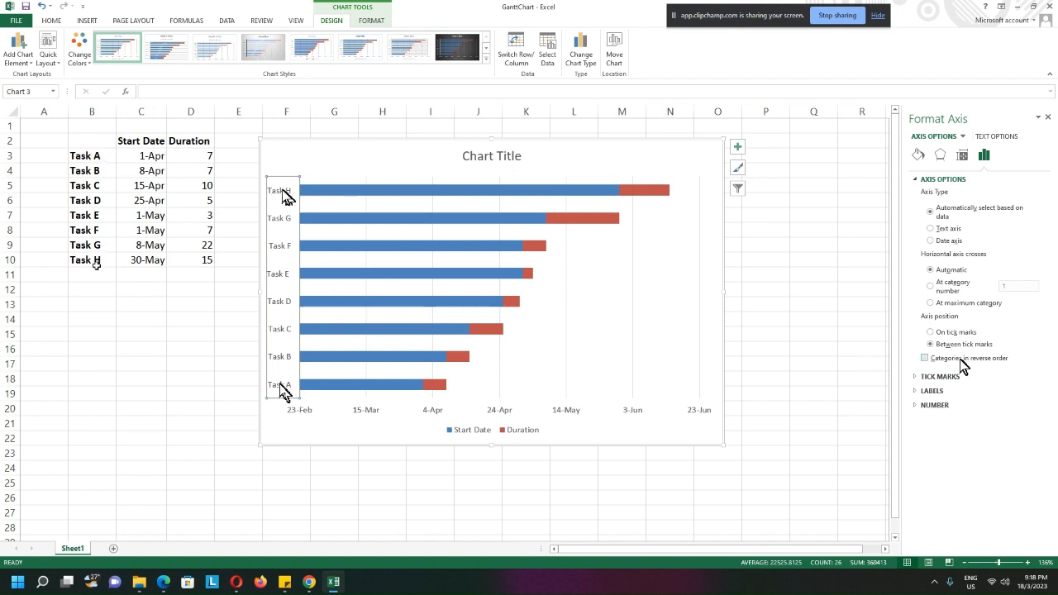
left_click(925, 358)
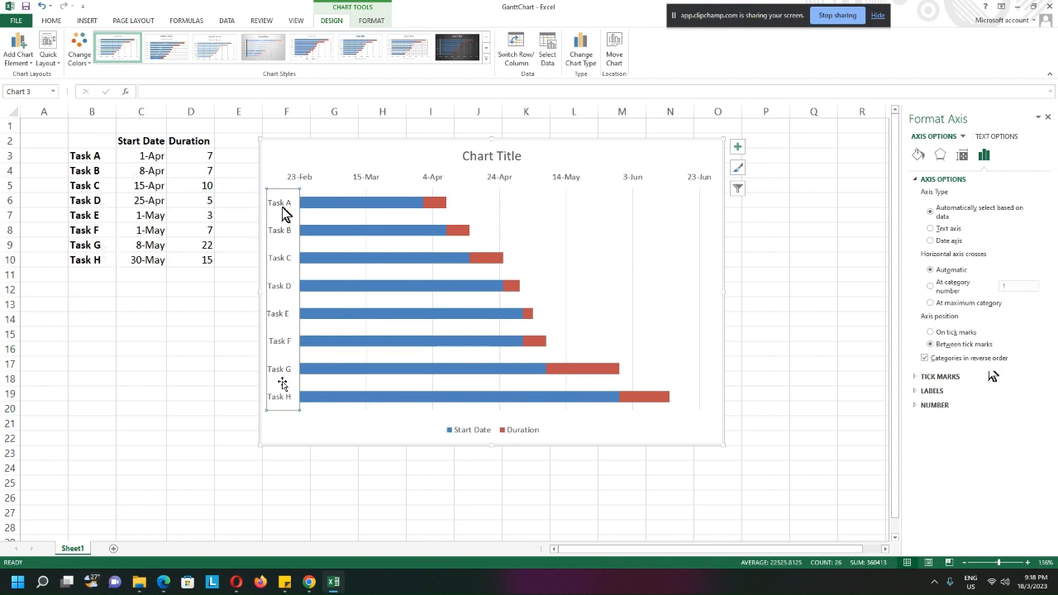
Delete the chart's legend and change the chart title to "Gantt Chart"
left_click(513, 432)
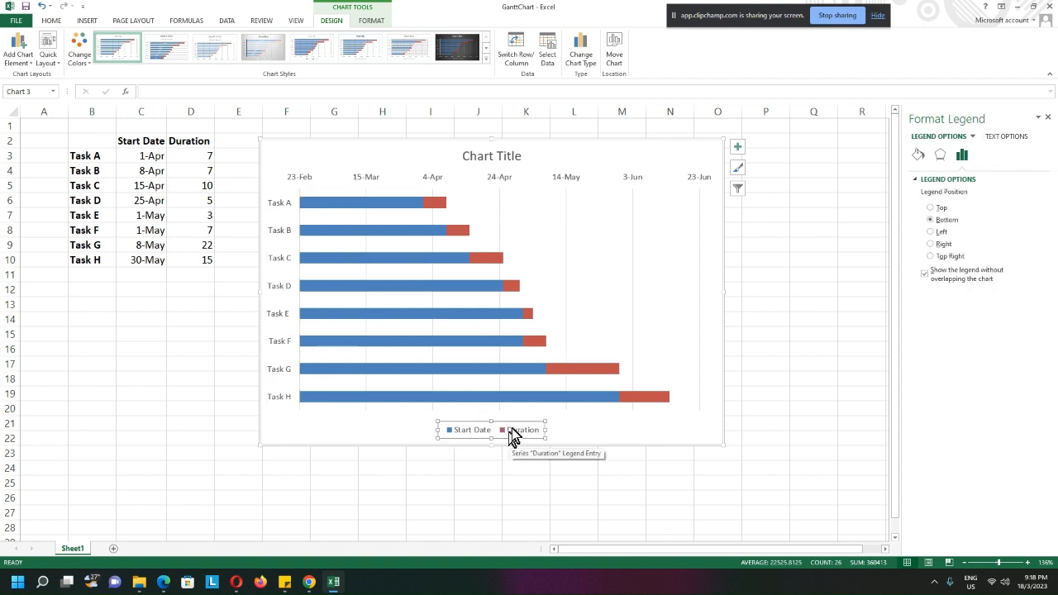
key("Delete")
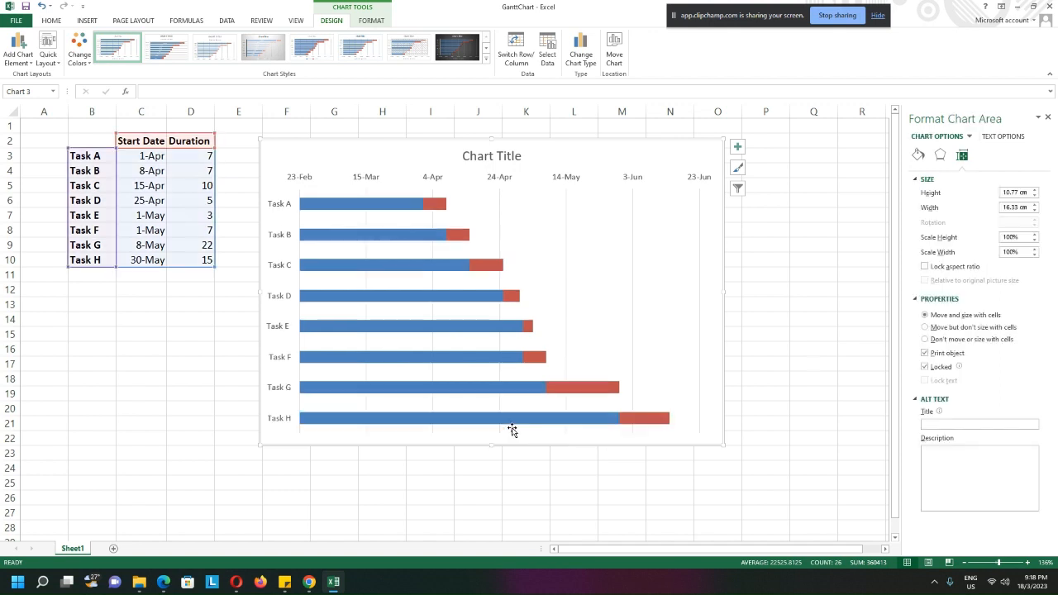
left_click(493, 157)
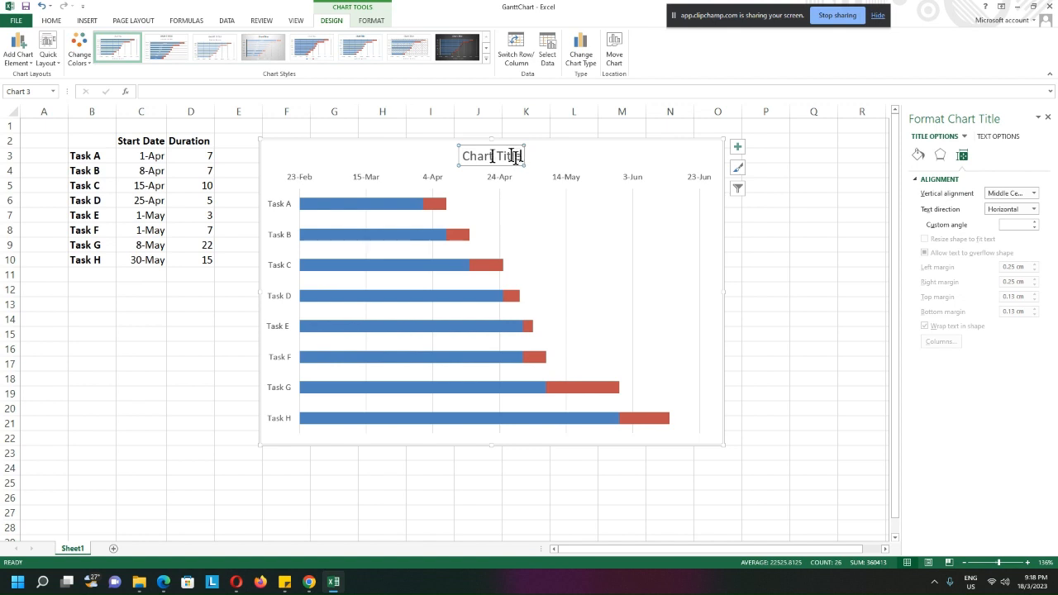
left_click_drag(526, 159, 431, 175)
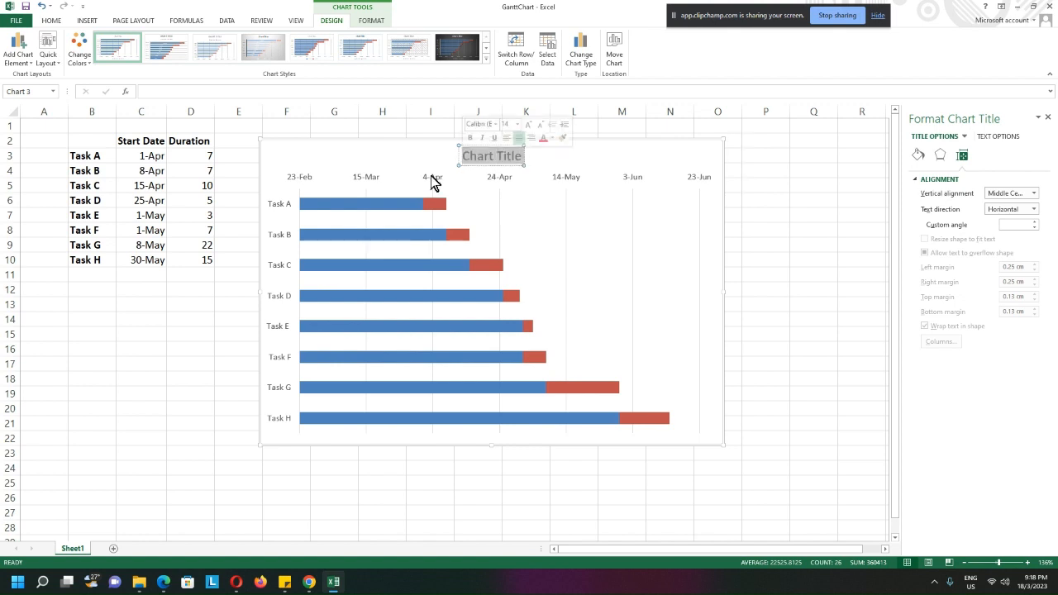
type("Ga")
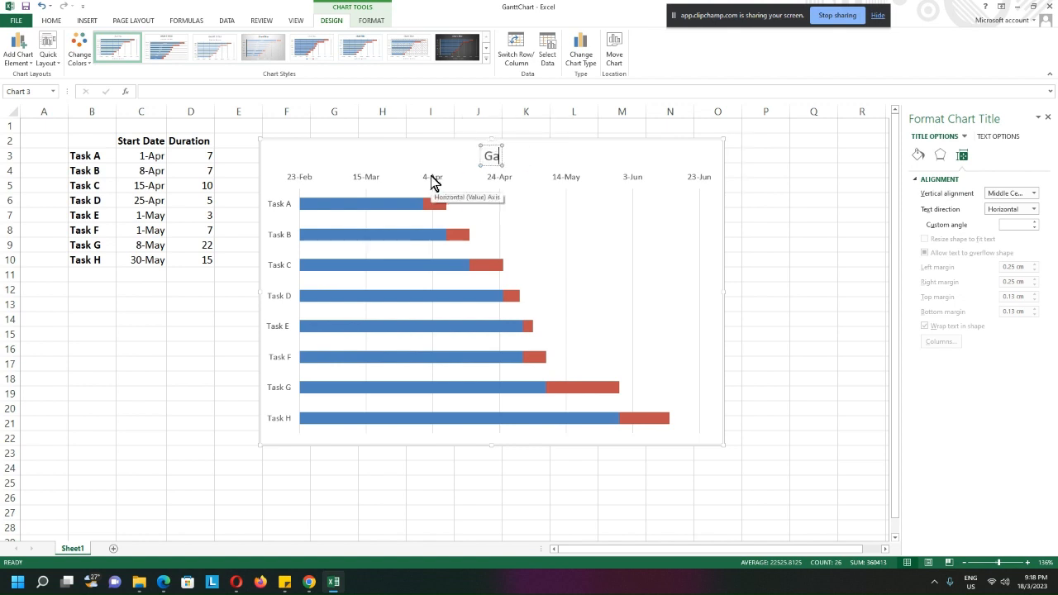
type("ntt Chart")
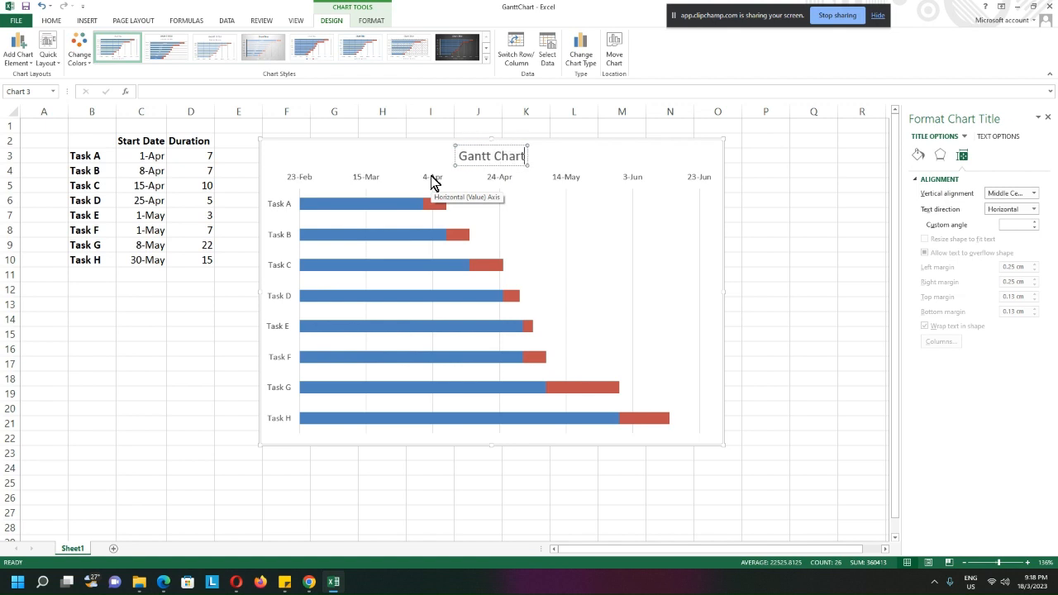
left_click(800, 255)
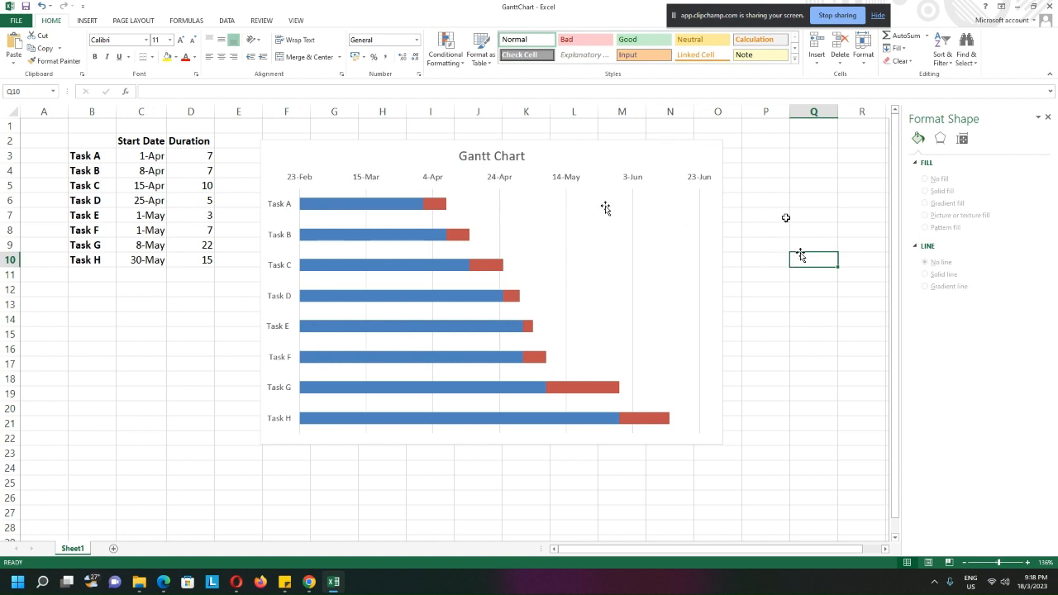
Hide the blue Start Date bars by setting the series to no fill and no border line
left_click(385, 203)
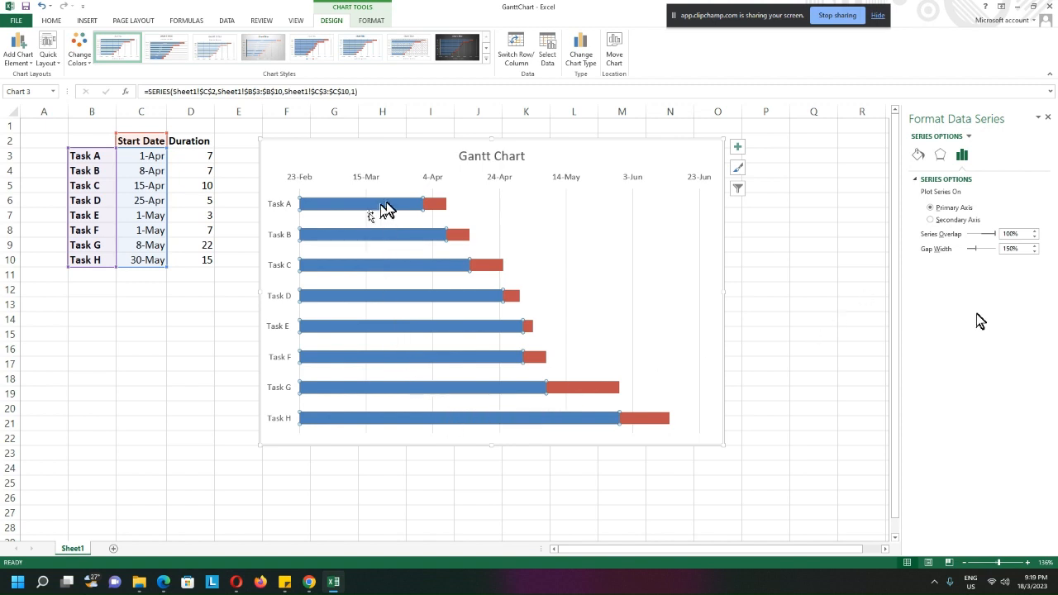
left_click(918, 155)
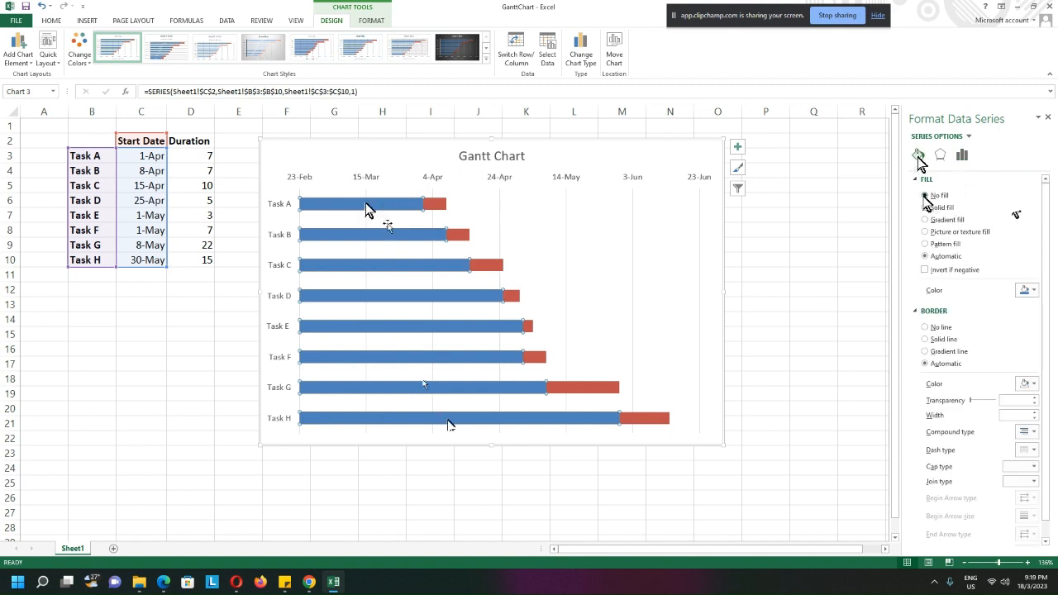
left_click(925, 196)
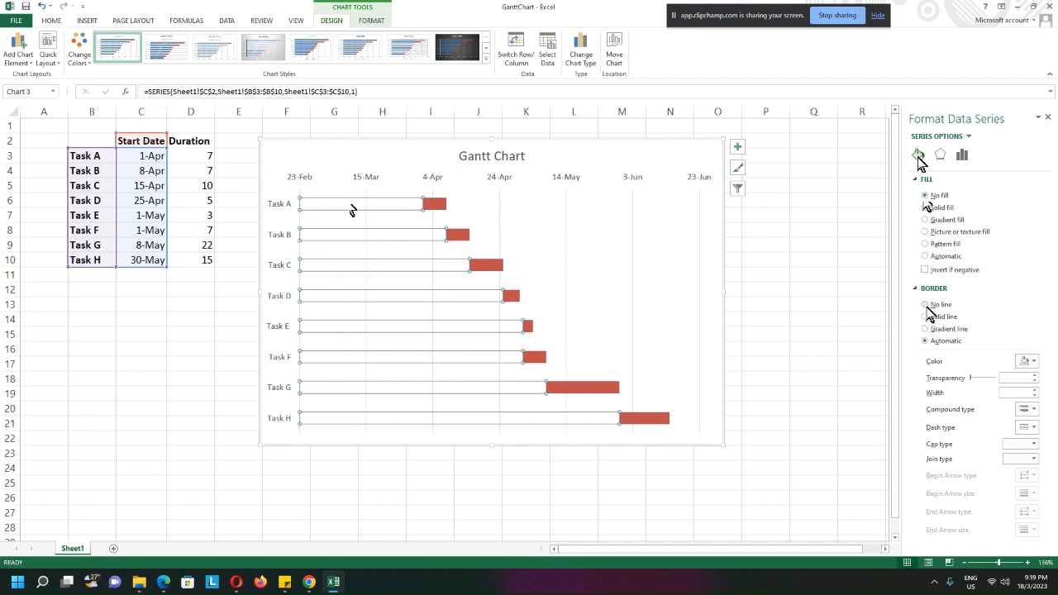
left_click(927, 316)
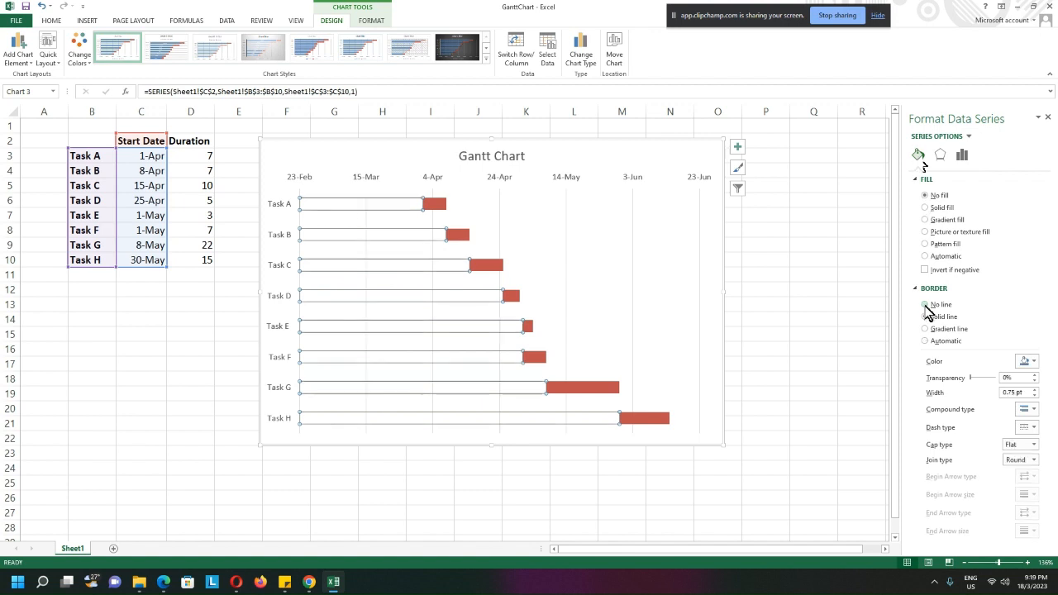
left_click(927, 305)
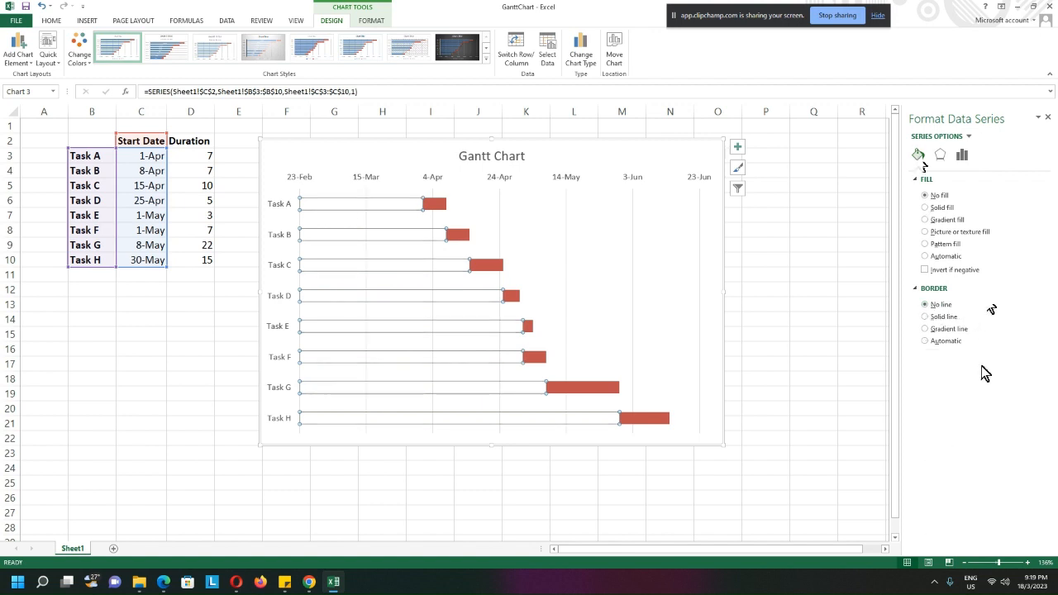
left_click(807, 317)
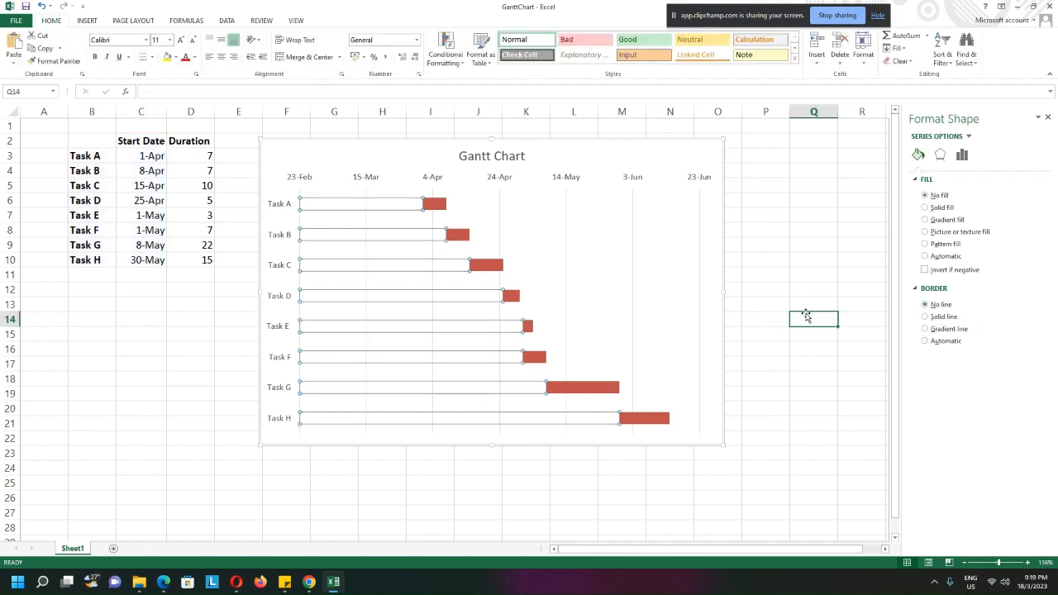
left_click(685, 245)
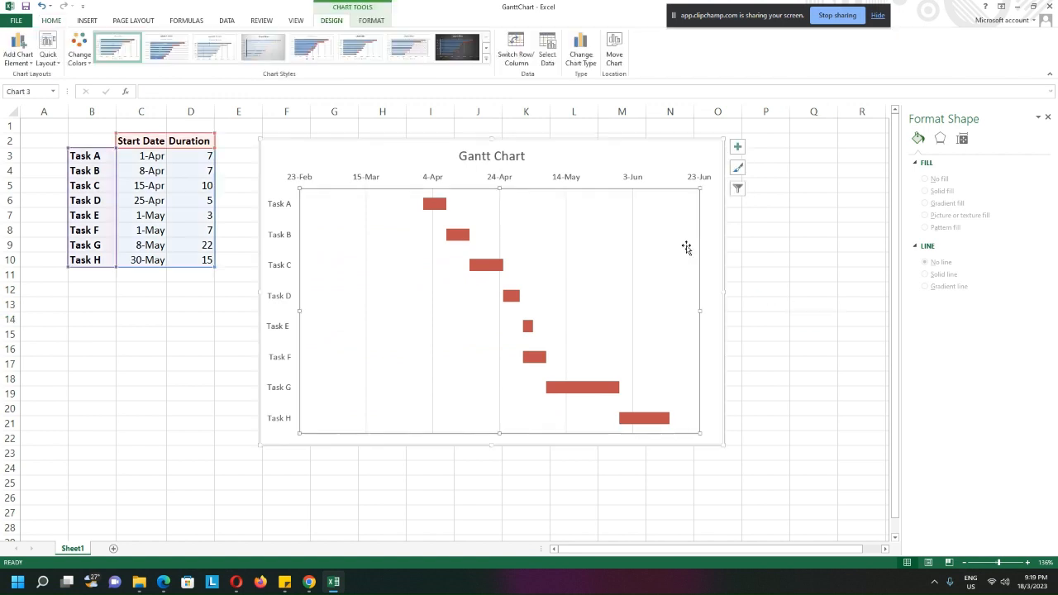
left_click(817, 303)
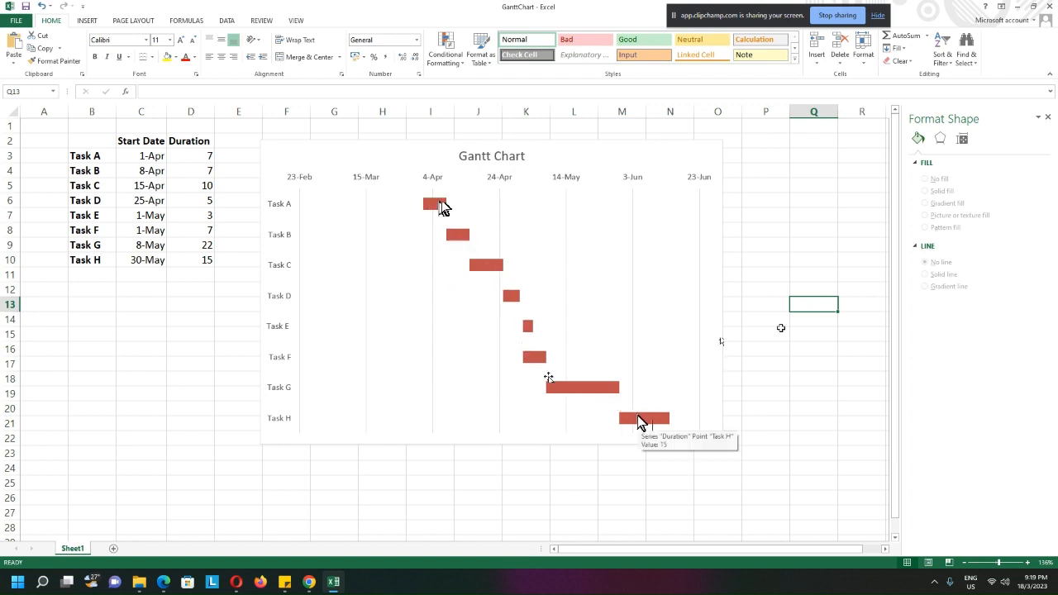
Set the duration of Task A in cell D3 to 25
left_click(310, 181)
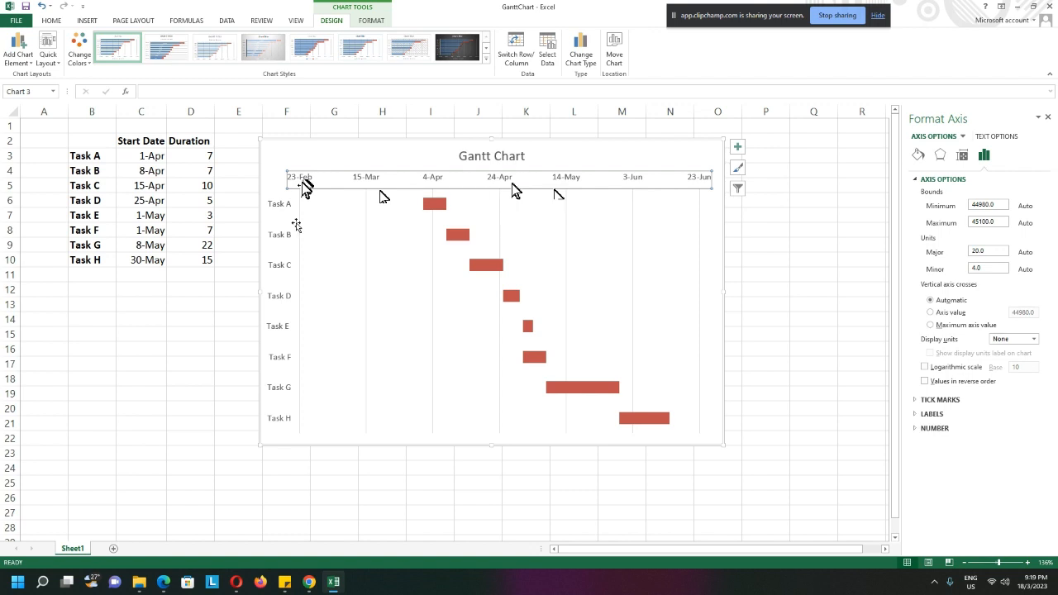
left_click(201, 201)
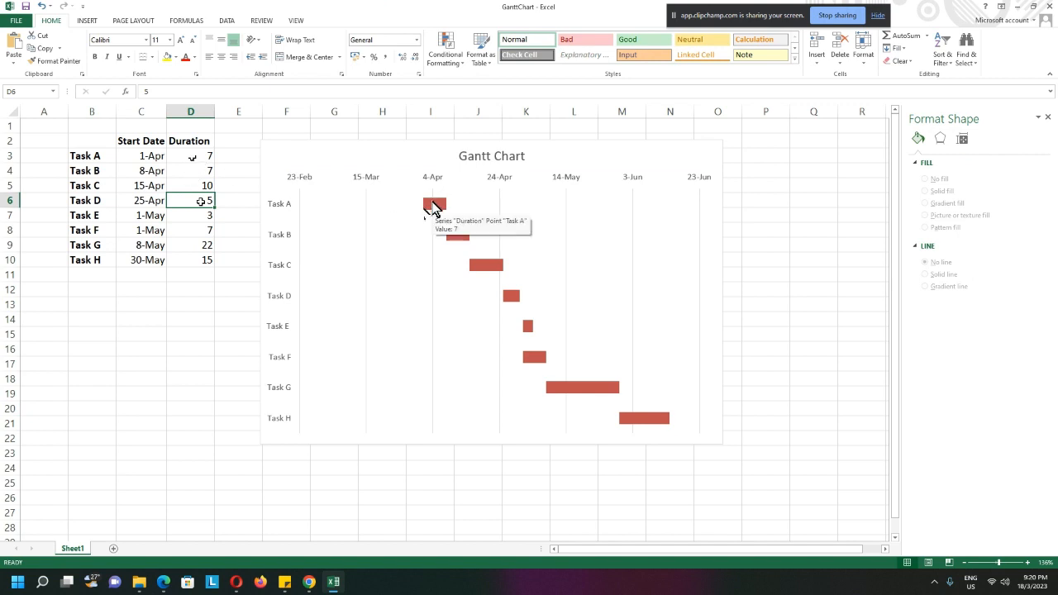
left_click(191, 157)
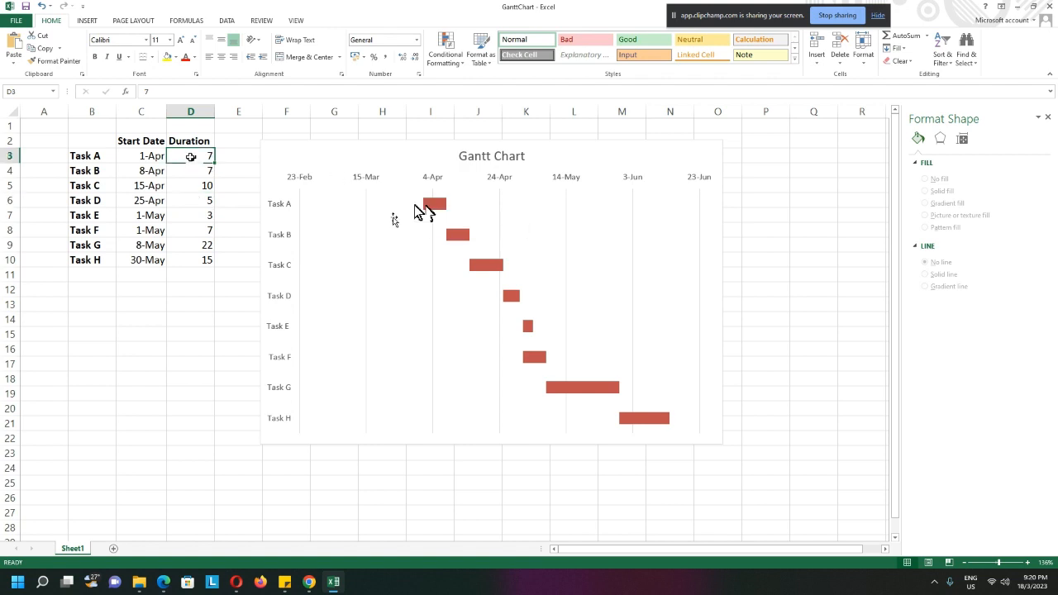
double_click(191, 157)
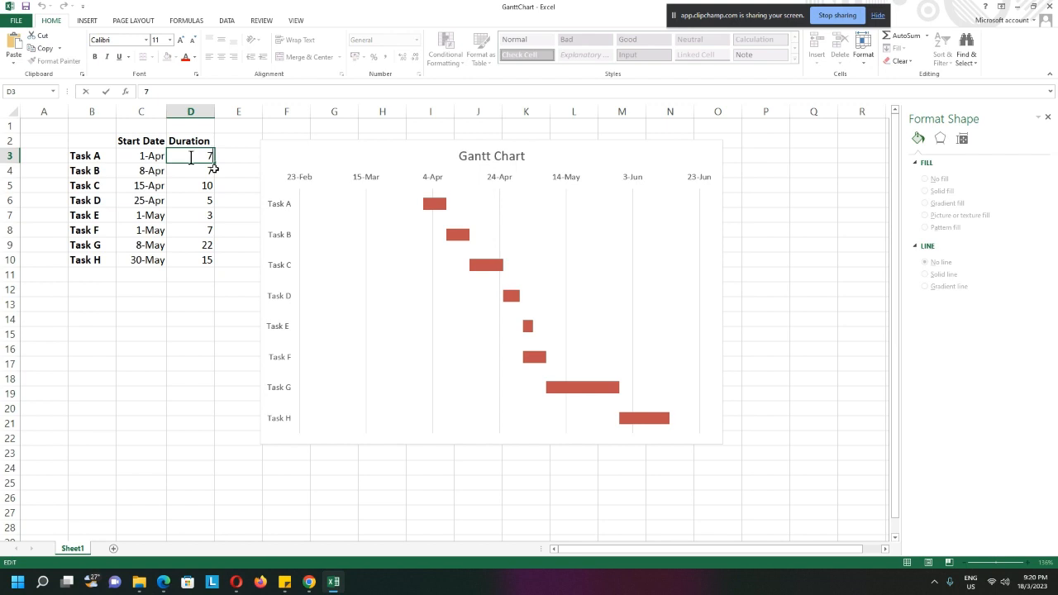
type("25")
key("Return")
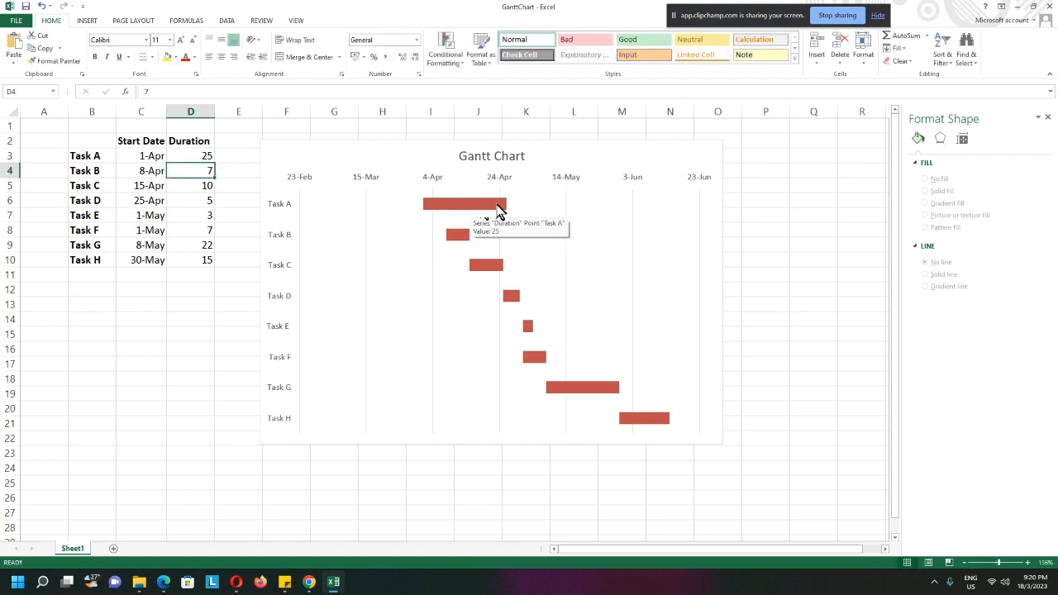